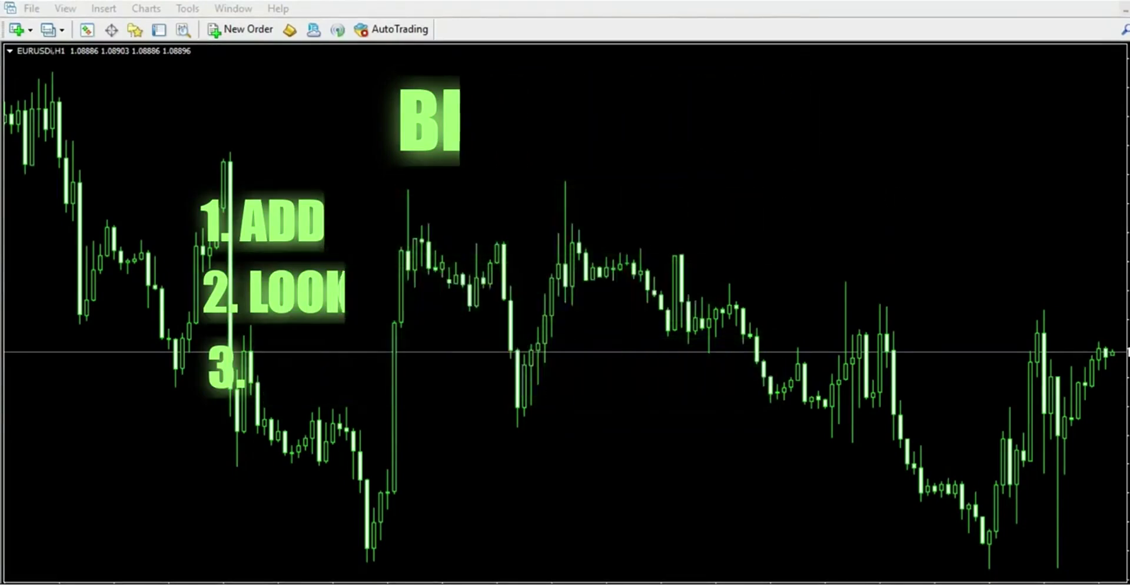
- Load Market_Keys_Trade_Manager from the Navigator onto the EURUSD H1 chart, then hide the Navigator
left_click(490, 294)
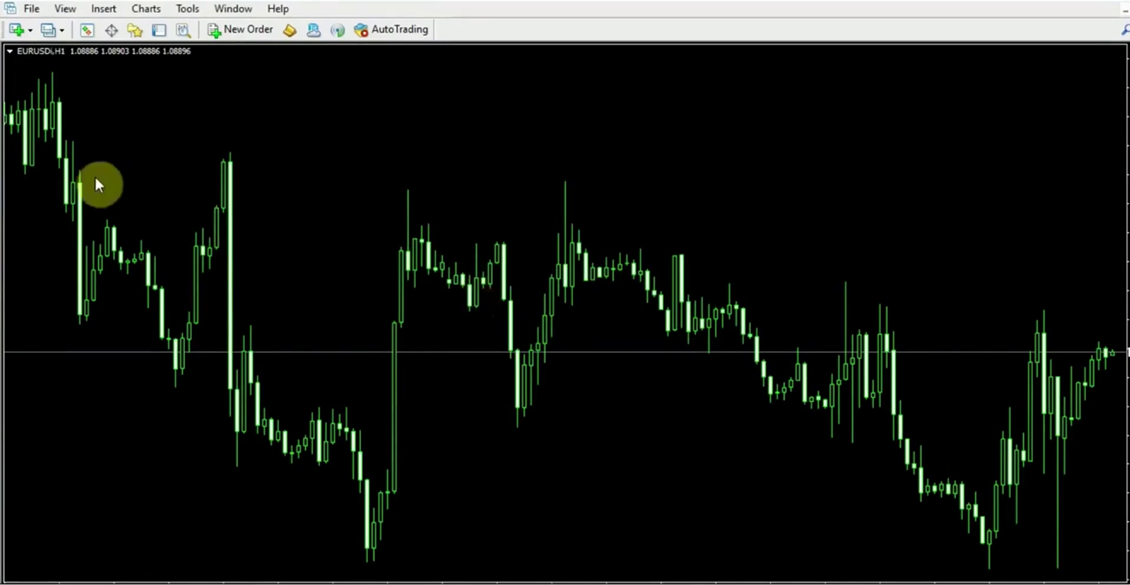
left_click(71, 9)
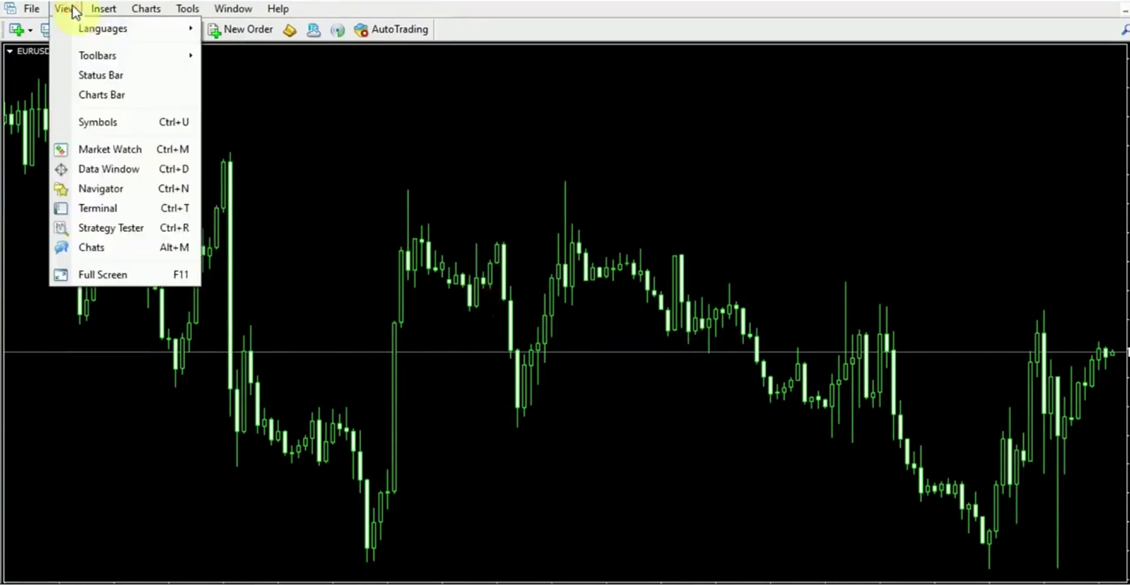
left_click(95, 188)
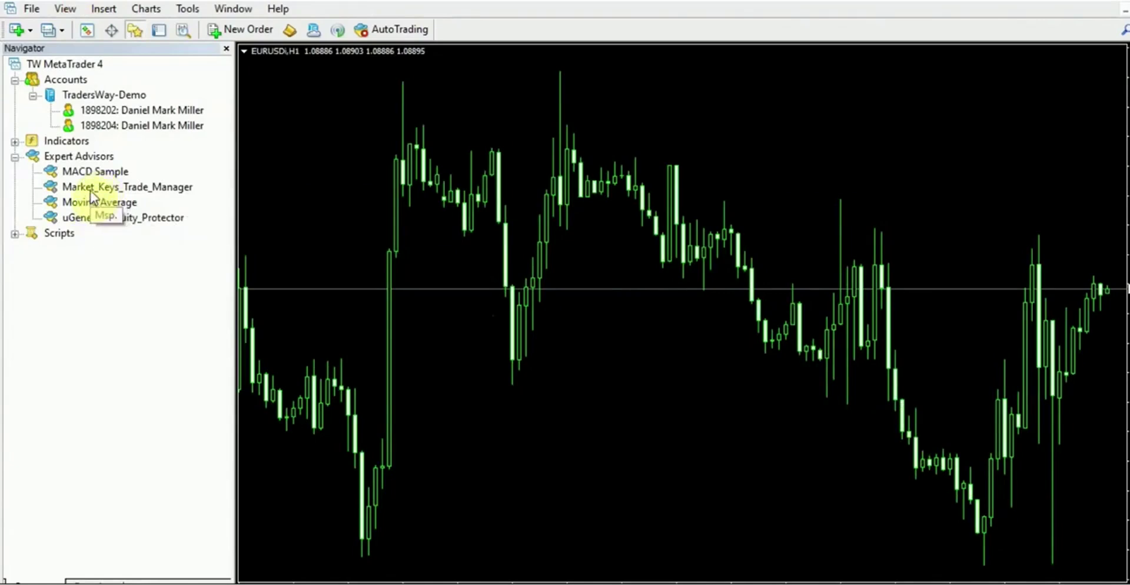
left_click(91, 191)
double_click(93, 196)
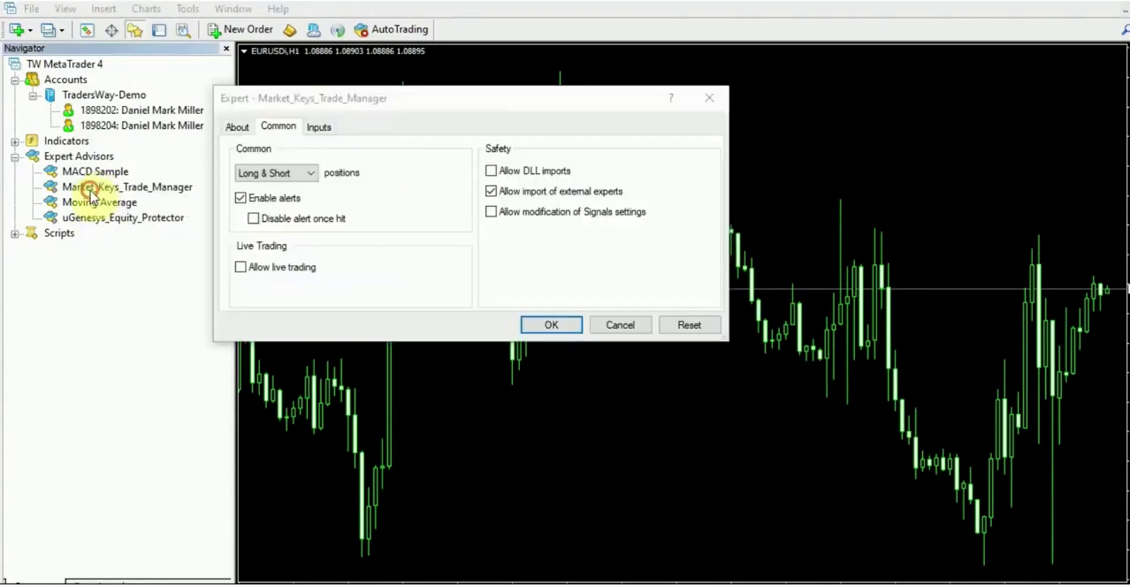
left_click(540, 325)
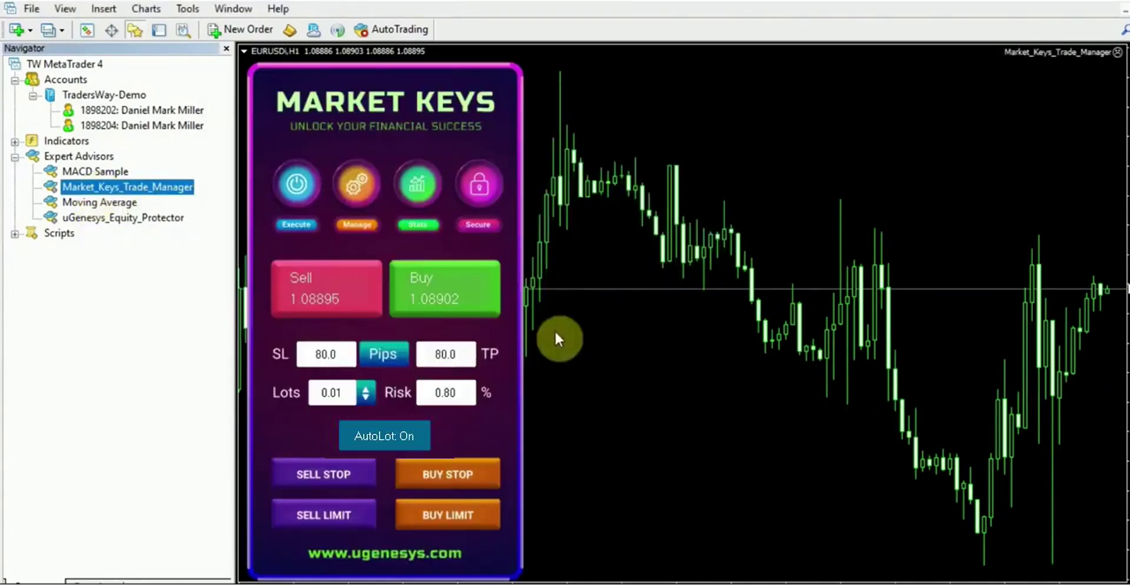
left_click(226, 48)
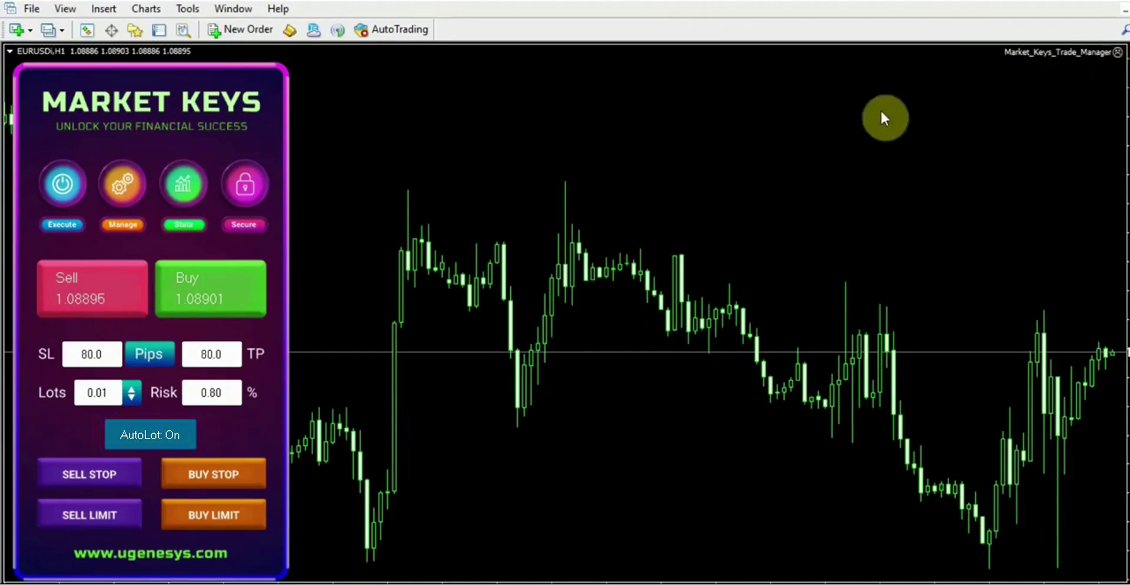
- Enable Allow live trading in the Market Keys expert properties and turn AutoTrading on
right_click(713, 169)
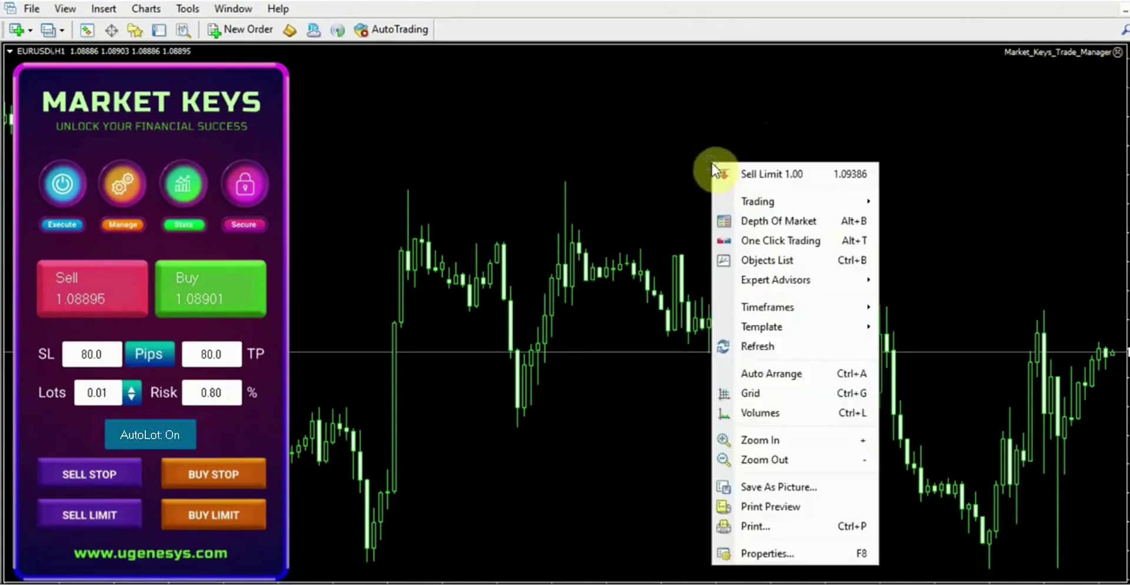
mouse_move(800, 279)
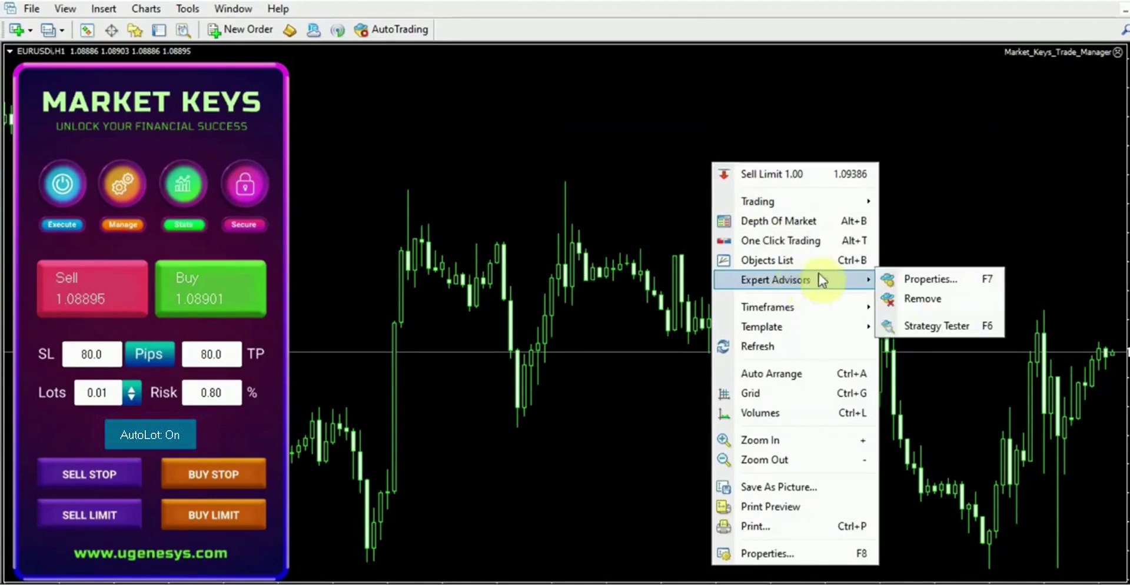
left_click(923, 281)
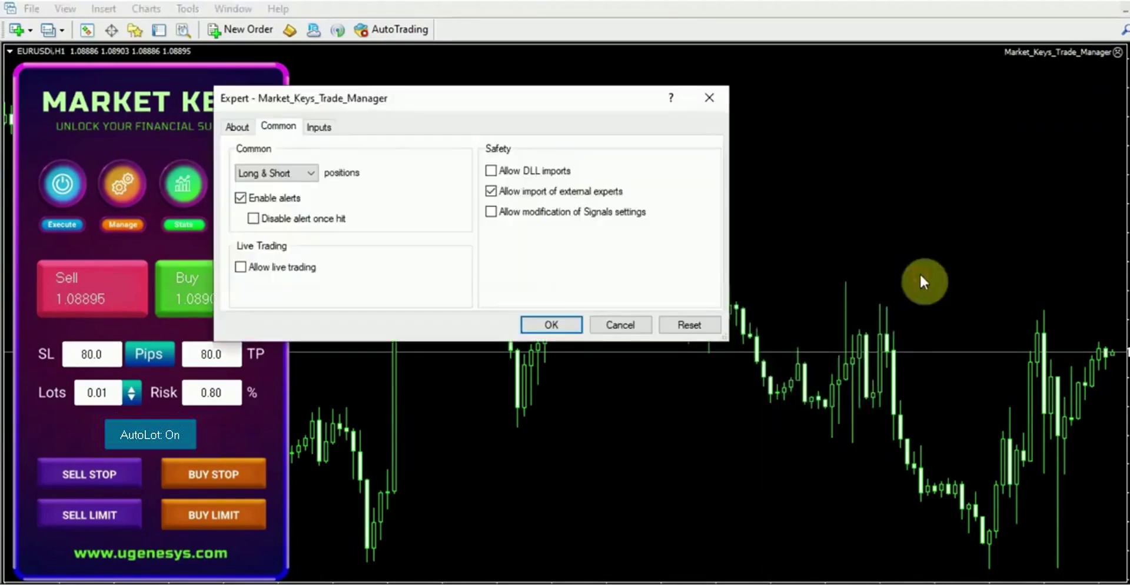
left_click(239, 266)
left_click(546, 324)
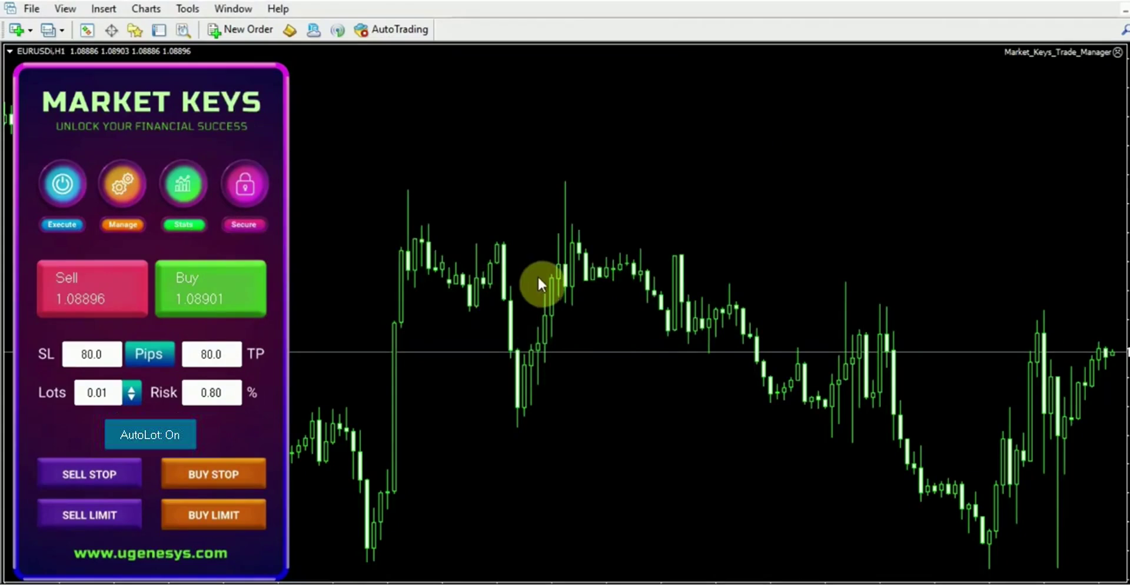
left_click(390, 34)
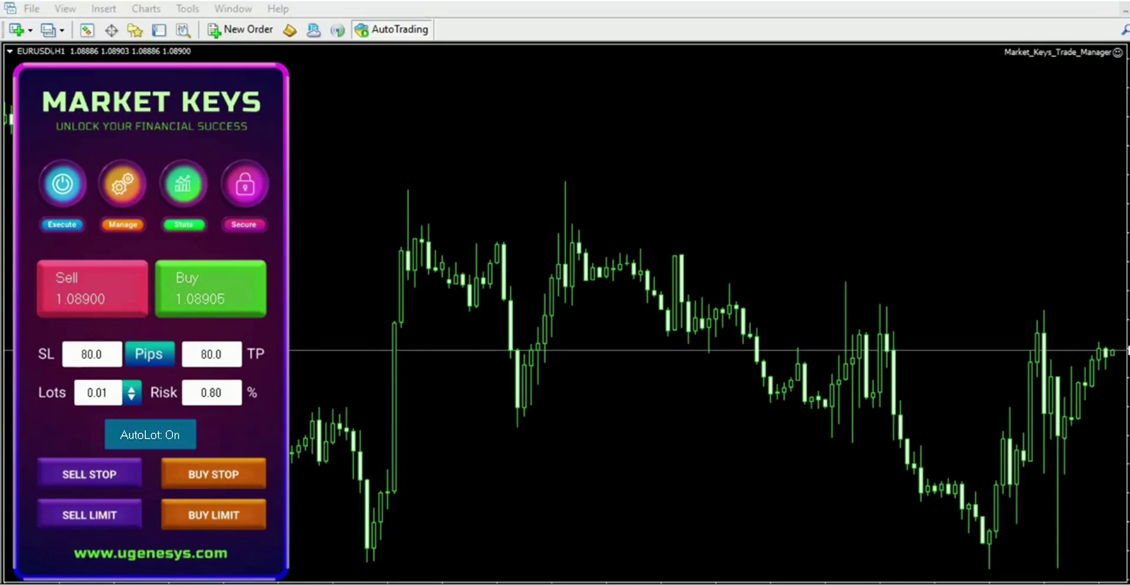
left_click(65, 9)
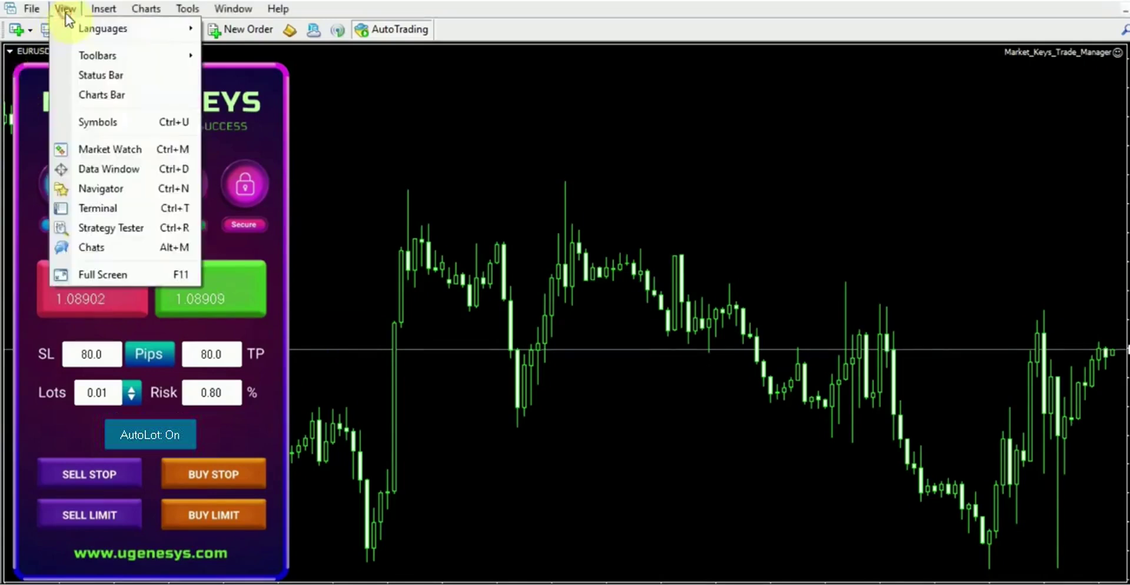
left_click(143, 208)
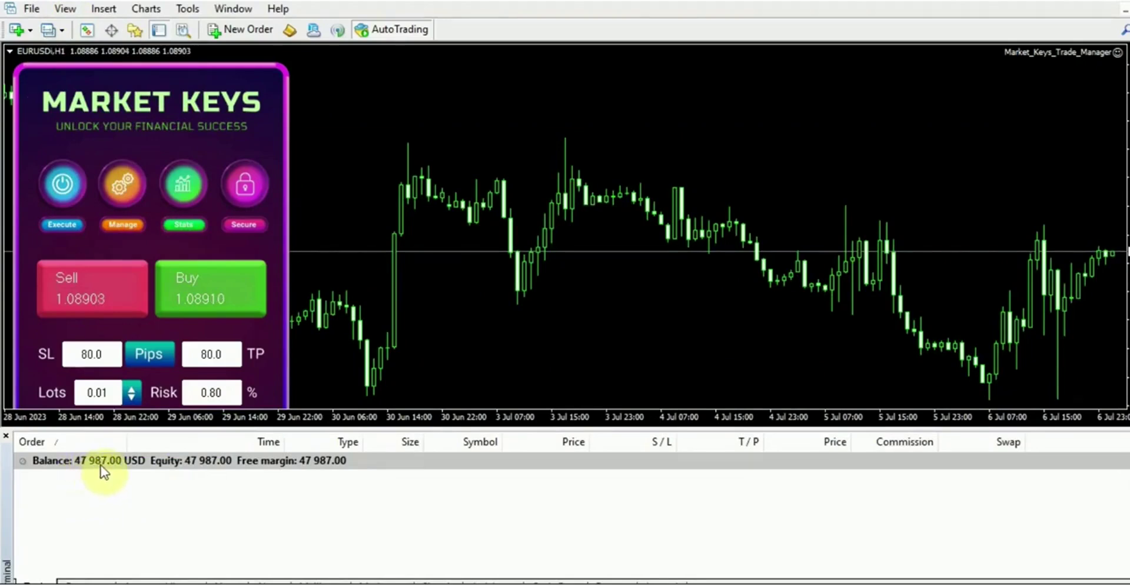
left_click(6, 435)
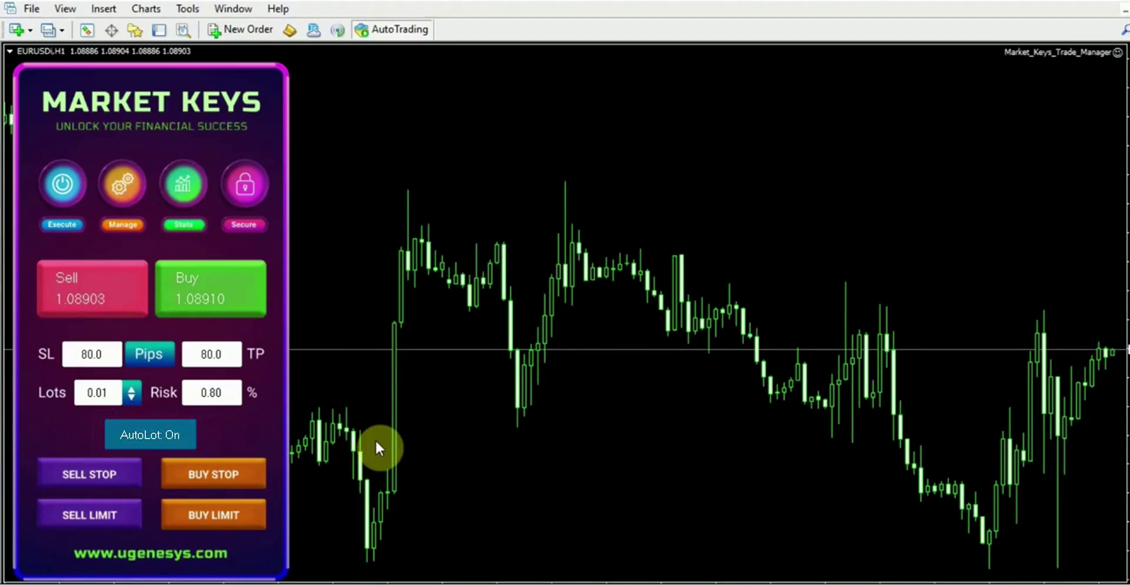
- Enter a 20-pip stop loss and 5% risk so lots recalculate to 12.00
left_click(82, 356)
type("20")
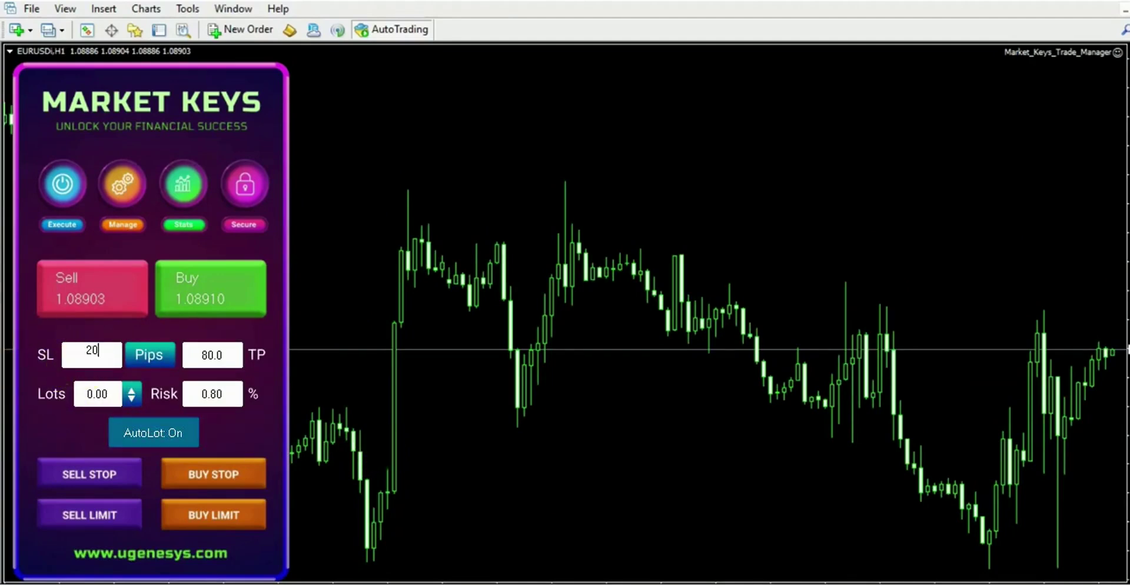
left_click(213, 395)
type("5")
key("Return")
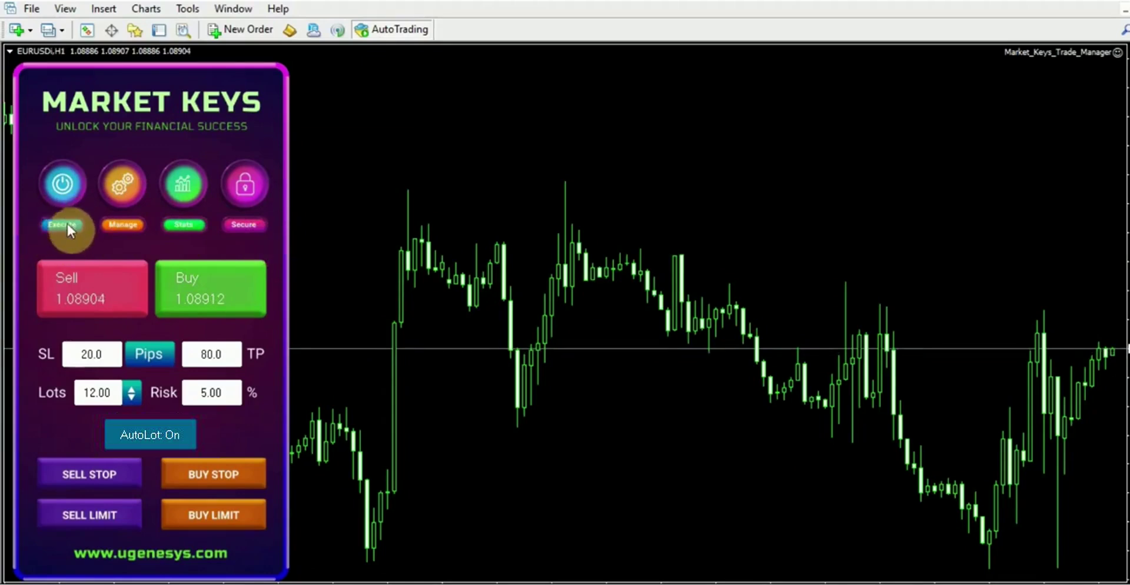
- Preview a buy order and drag the stop to 20.1 and target to 38.5 pips
left_click(203, 283)
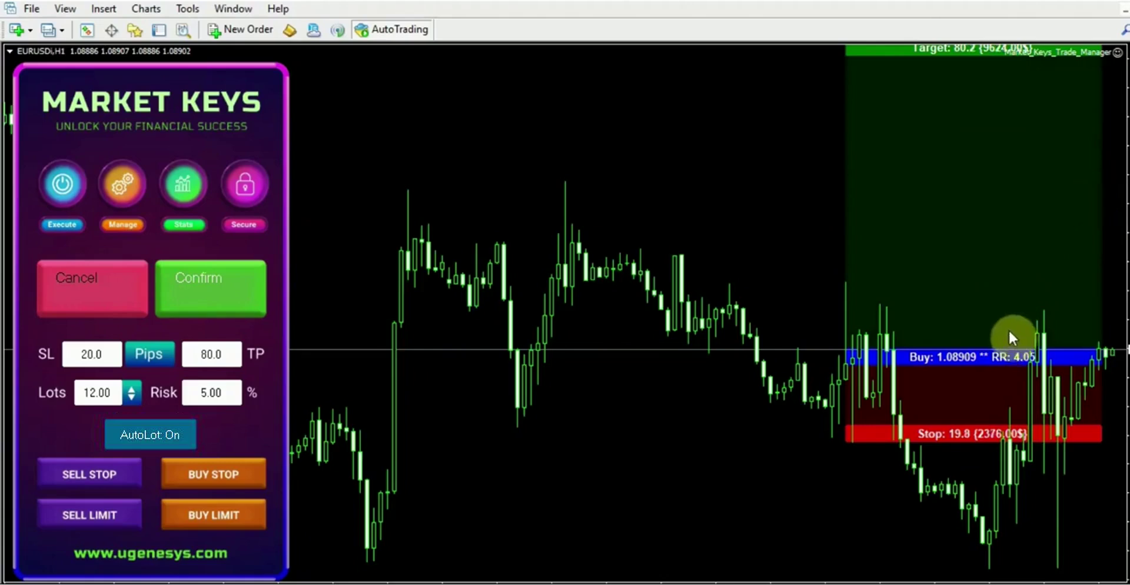
left_click_drag(983, 435, 982, 446)
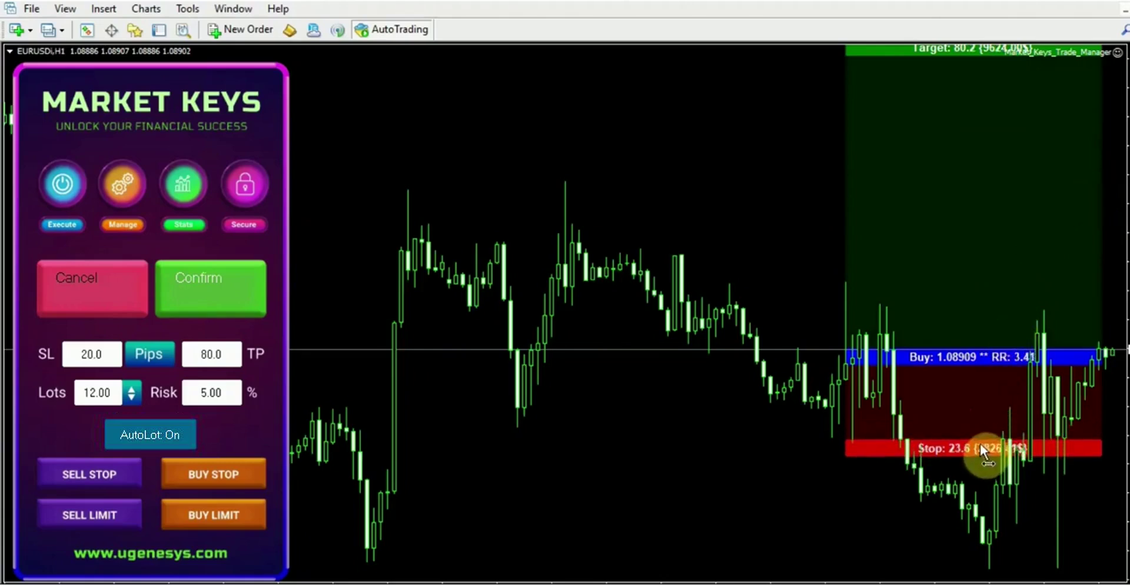
left_click_drag(957, 68, 958, 125)
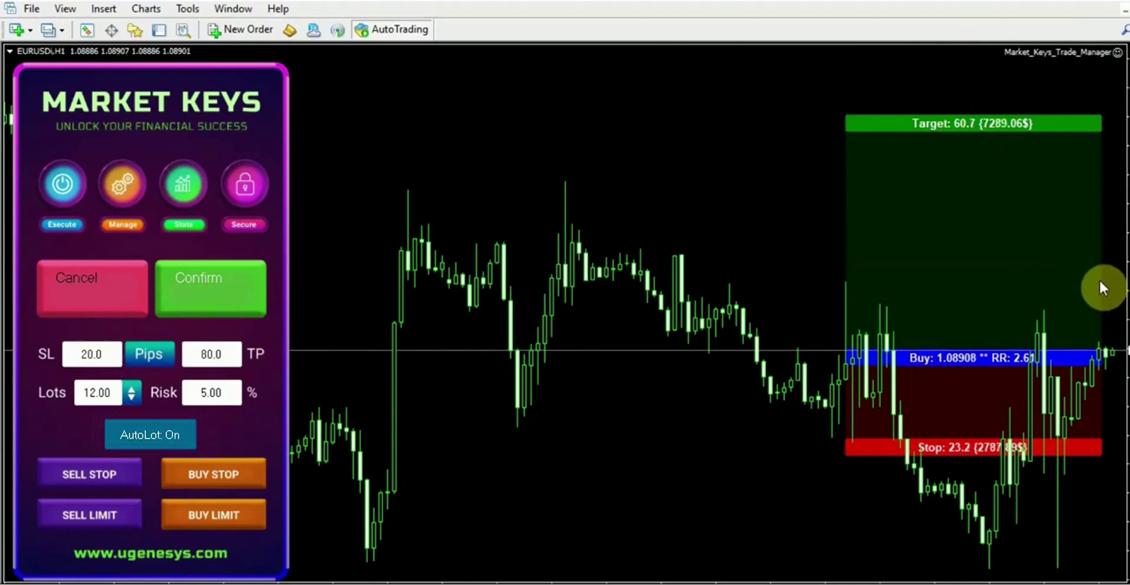
left_click_drag(1056, 448, 994, 412)
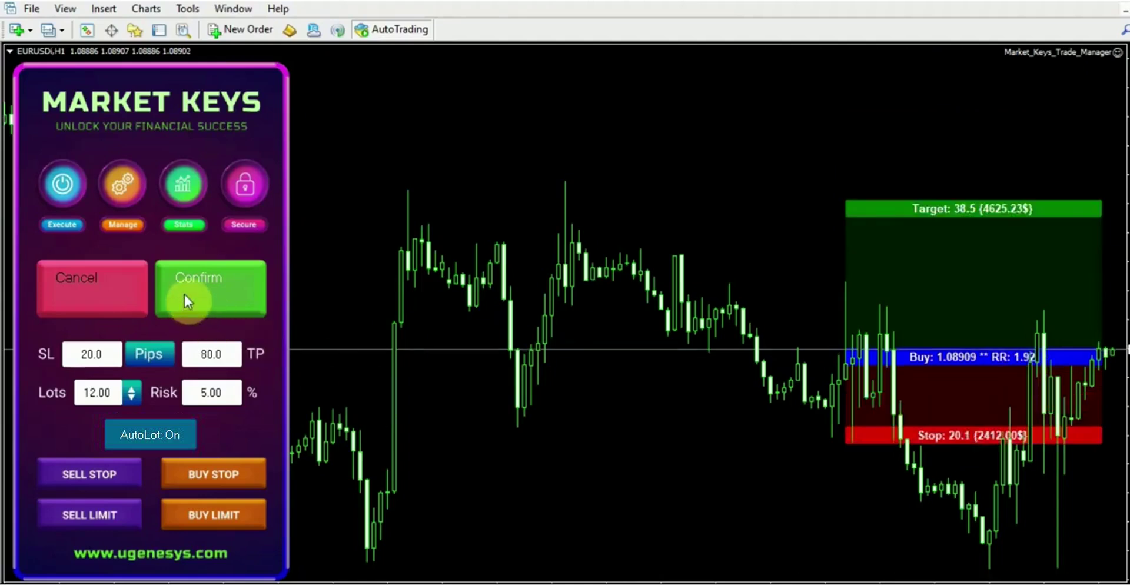
- Confirm the buy trade, then preview a buy stop order at 1.09410
left_click(235, 297)
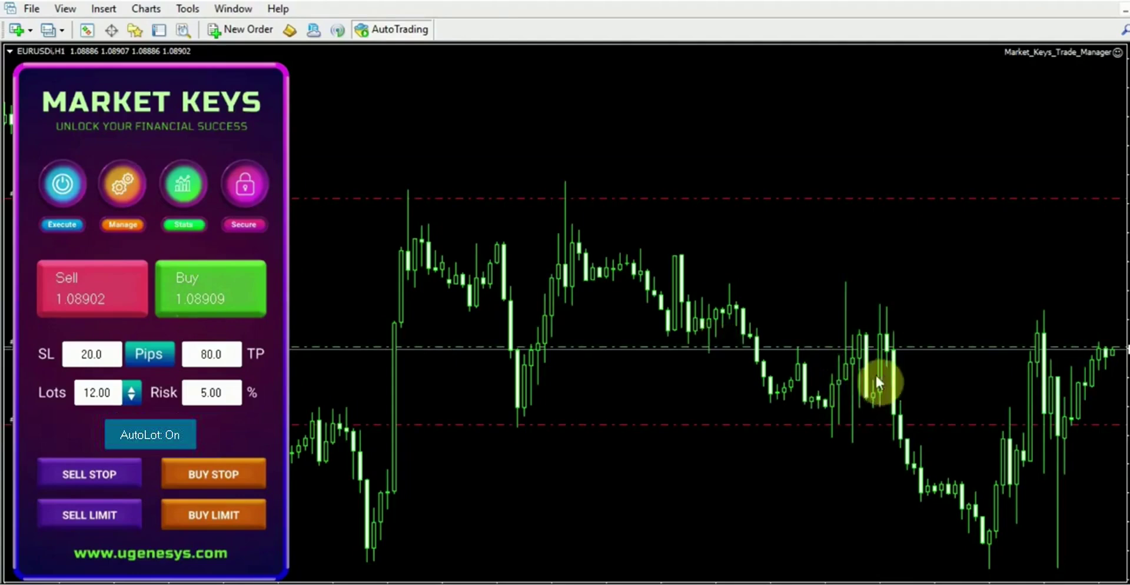
left_click(210, 474)
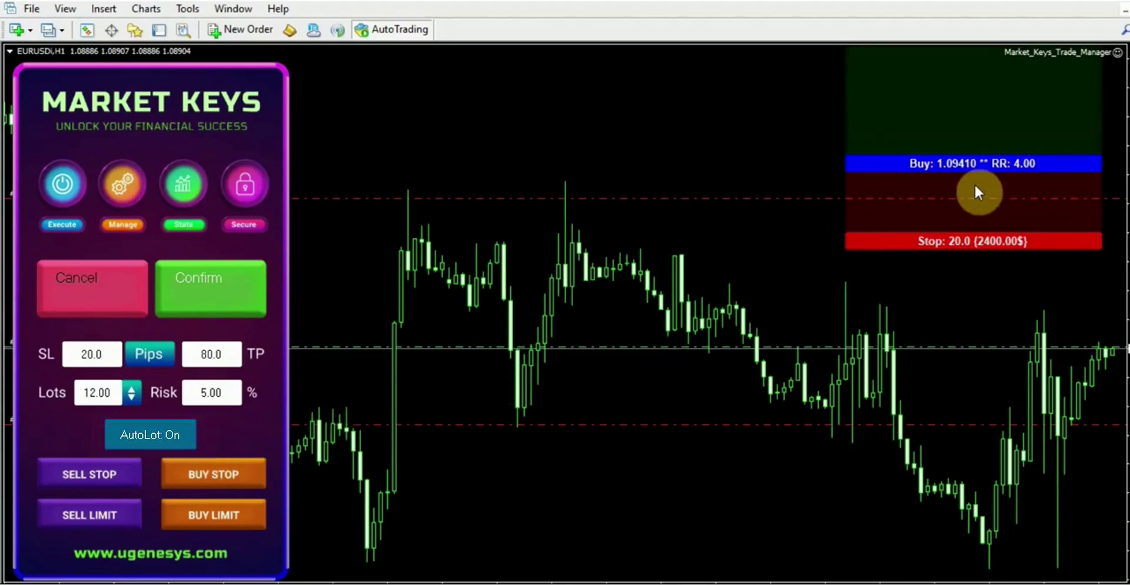
- Cancel the buy stop preview, preview a buy limit order, and cancel it too
left_click(125, 308)
left_click(214, 517)
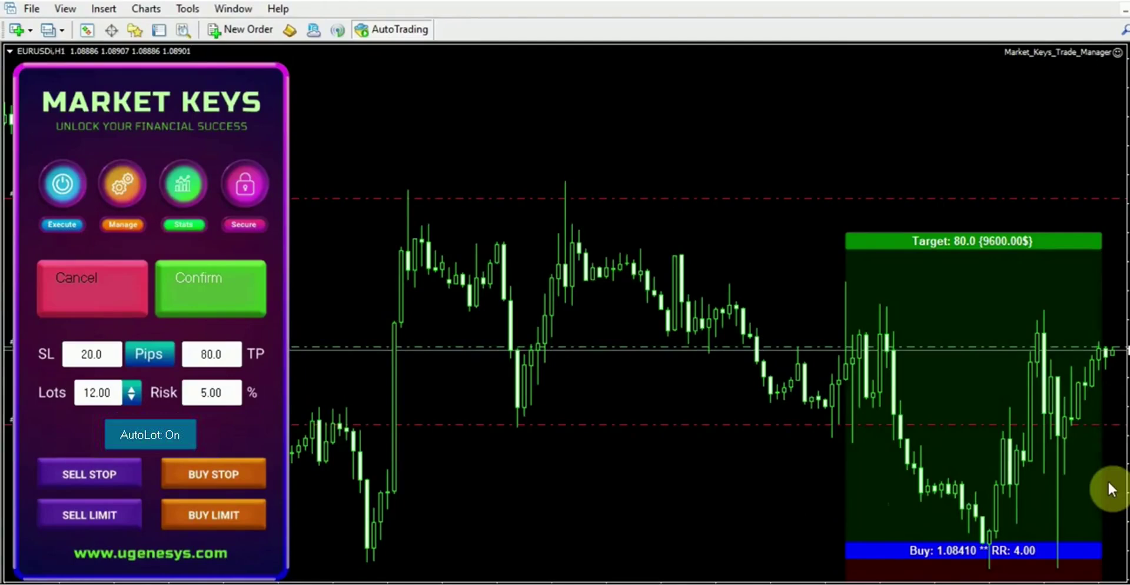
left_click(81, 301)
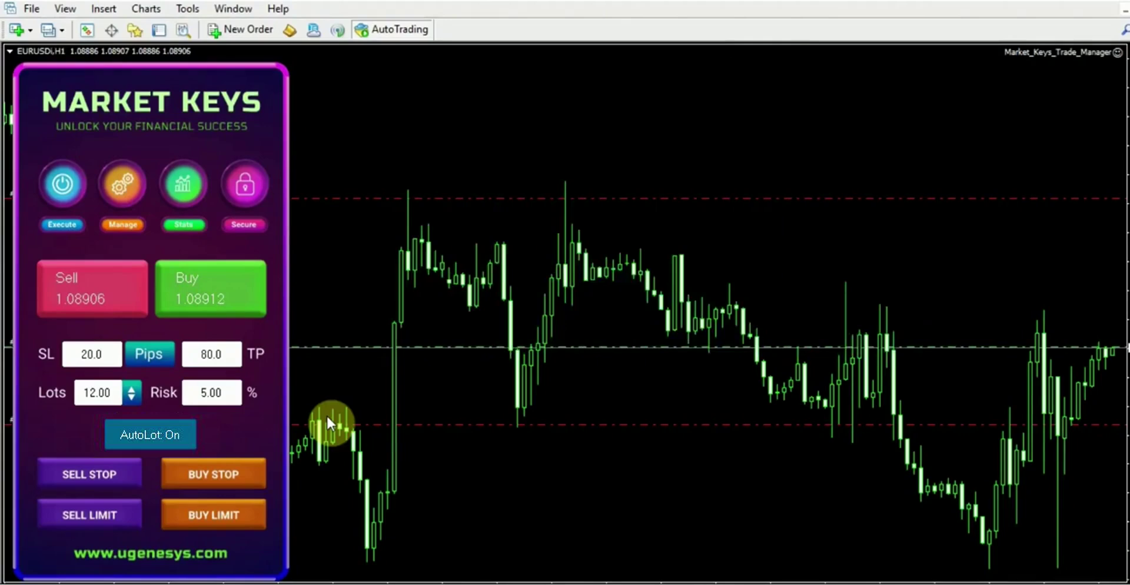
- Change the stop loss to 50 pips and risk to 0.5%, recalculating lots to 0.48
left_click(91, 353)
key("BackSpace")
type("5")
left_click(91, 353)
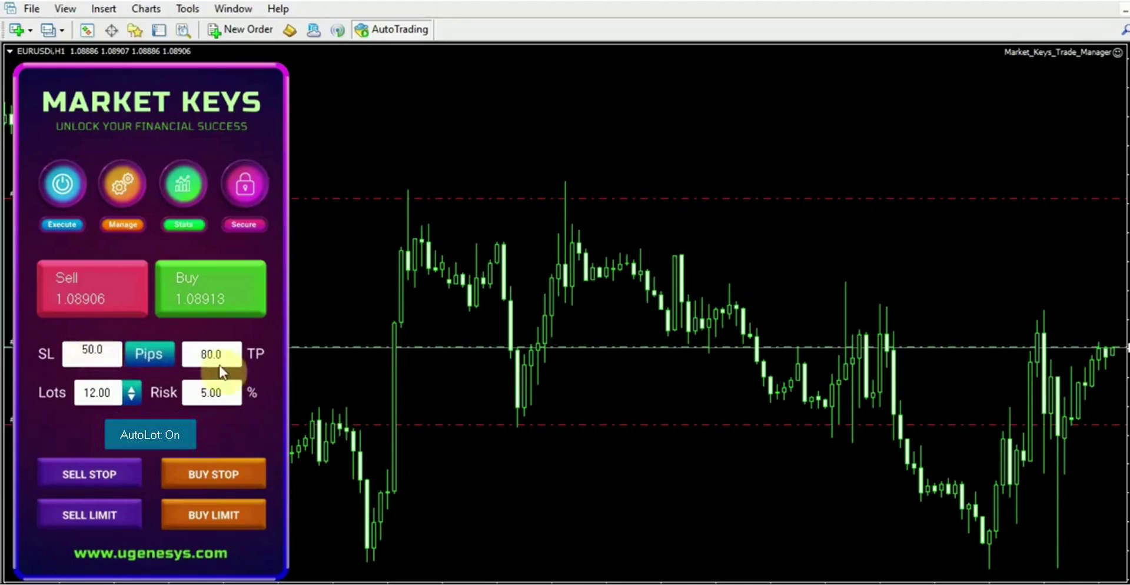
left_click(224, 393)
left_click_drag(225, 393, 190, 392)
type("0.5")
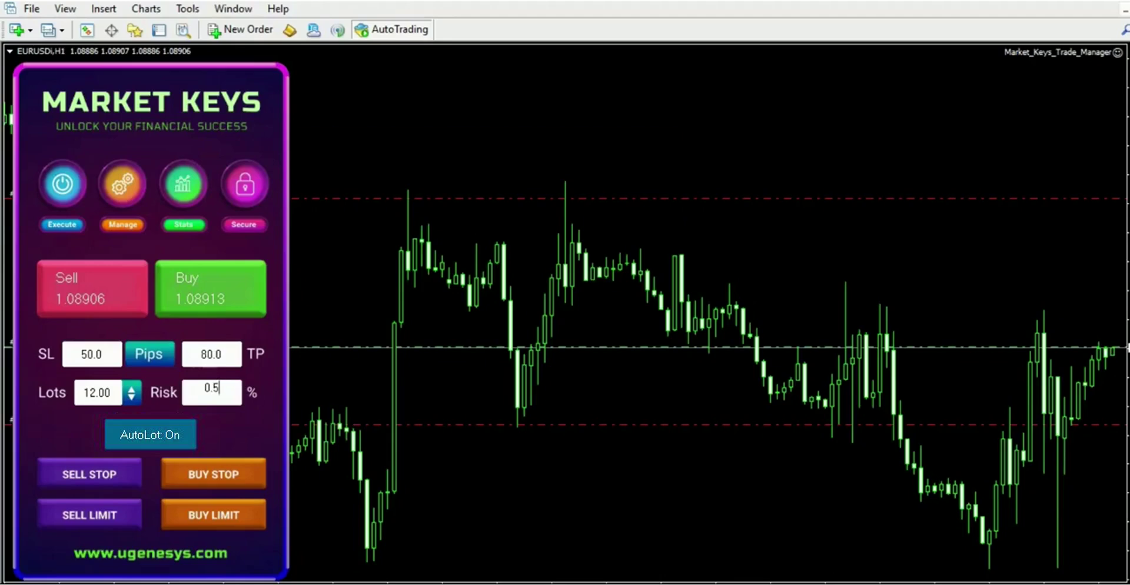
left_click(152, 458)
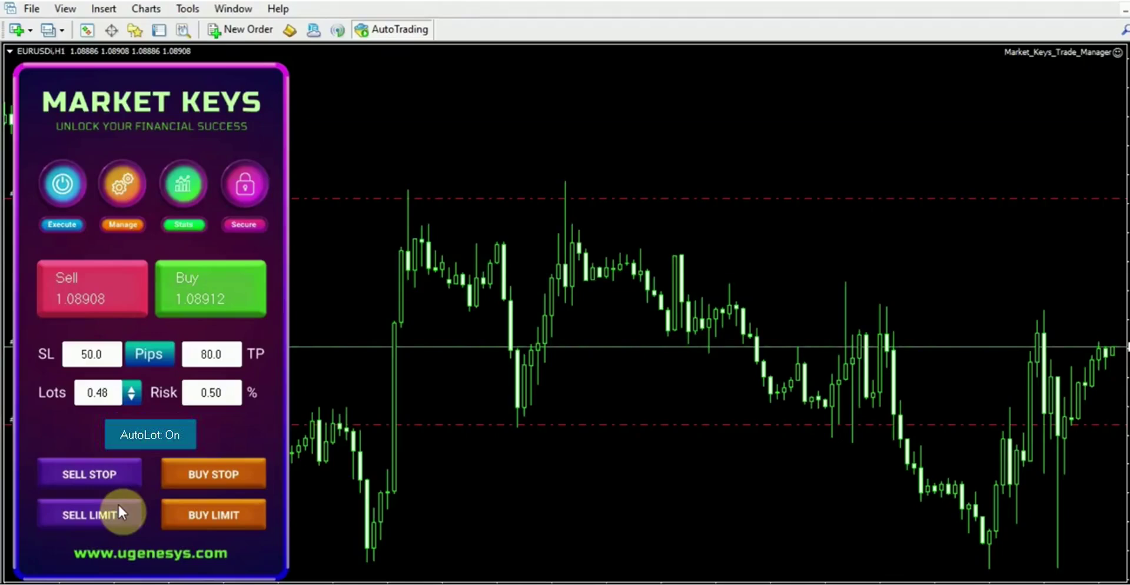
- Switch the Market Keys panel to its Manage page with break-even and trailing-stop options
left_click(124, 187)
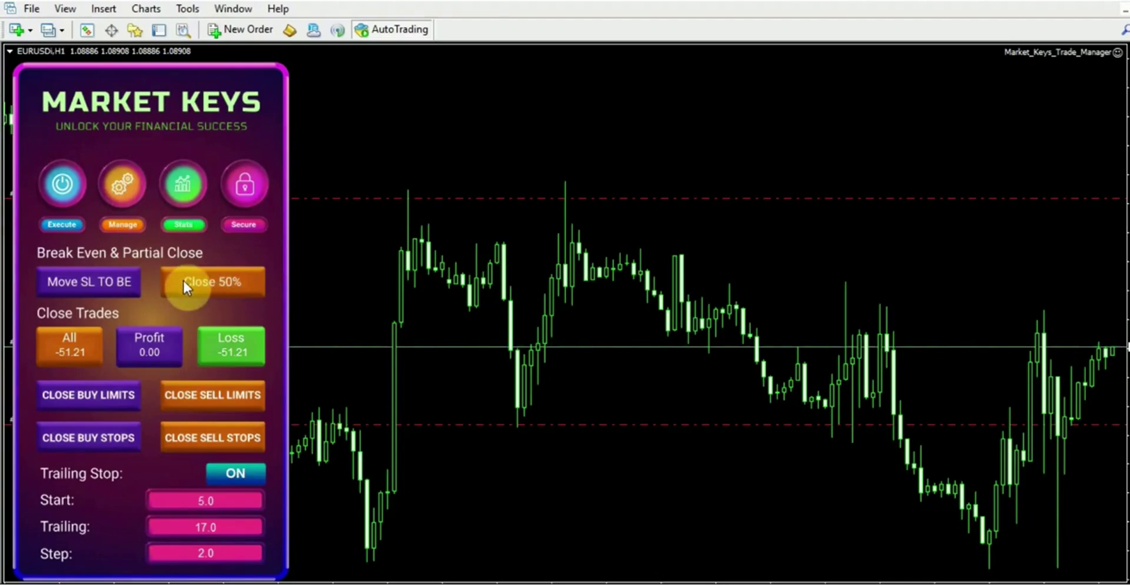
- Close 50% of the open EURUSD buy via the Terminal, leaving 6.00 lots
key("ctrl+t")
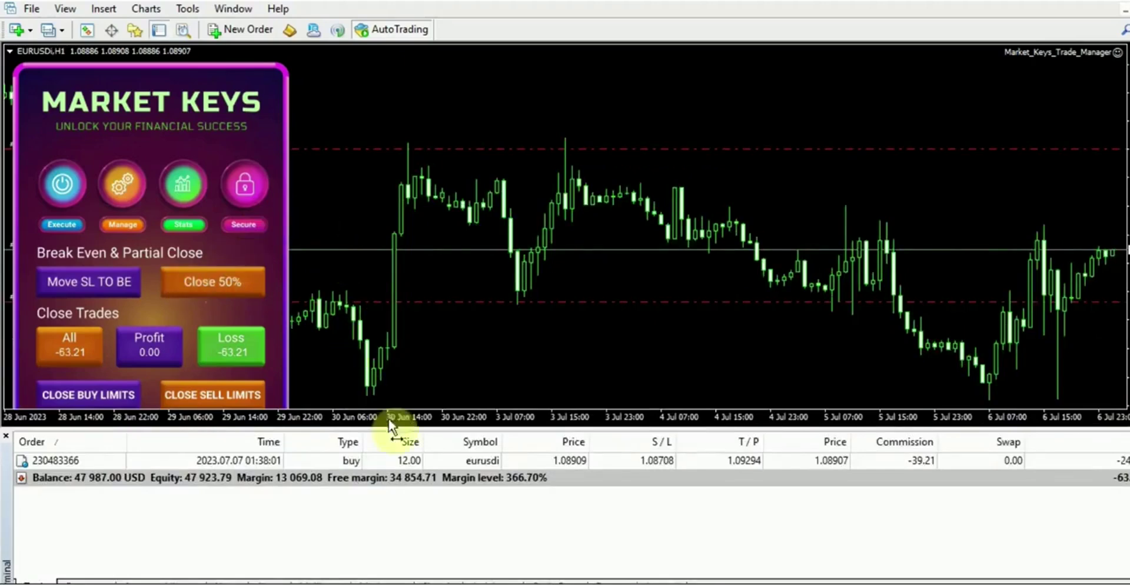
left_click(239, 276)
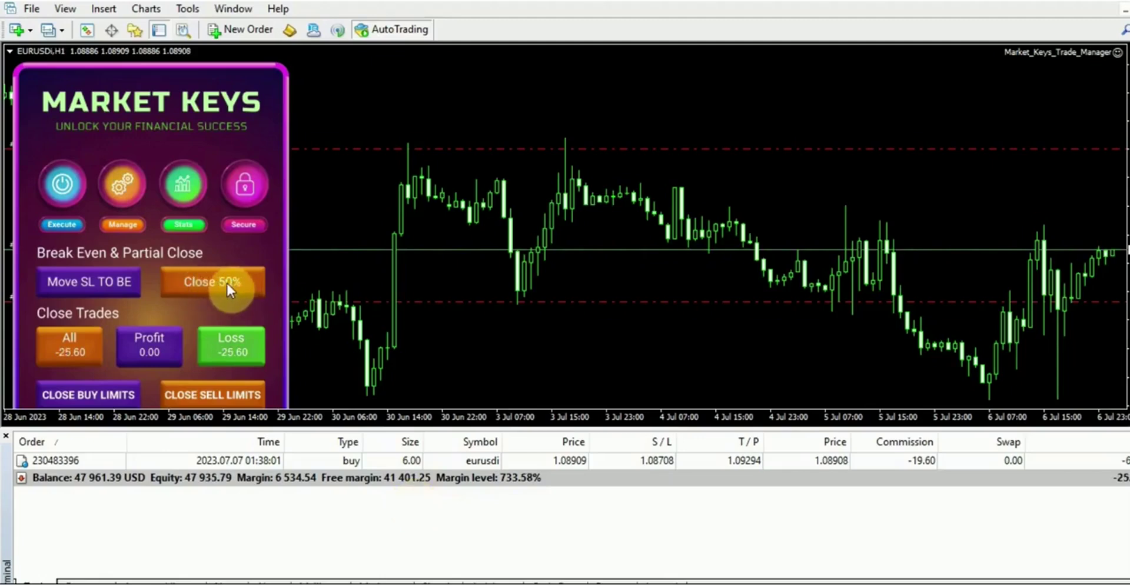
key("ctrl+t")
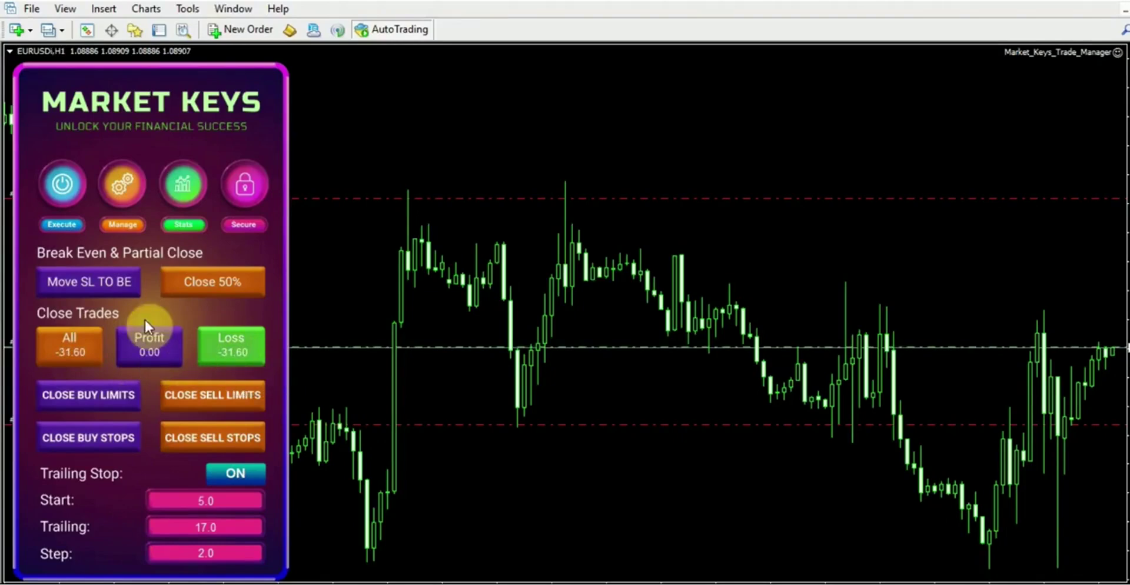
- Open the Market Keys Stats page showing balance $47961.39 and yearly growth -4.1%
left_click(173, 190)
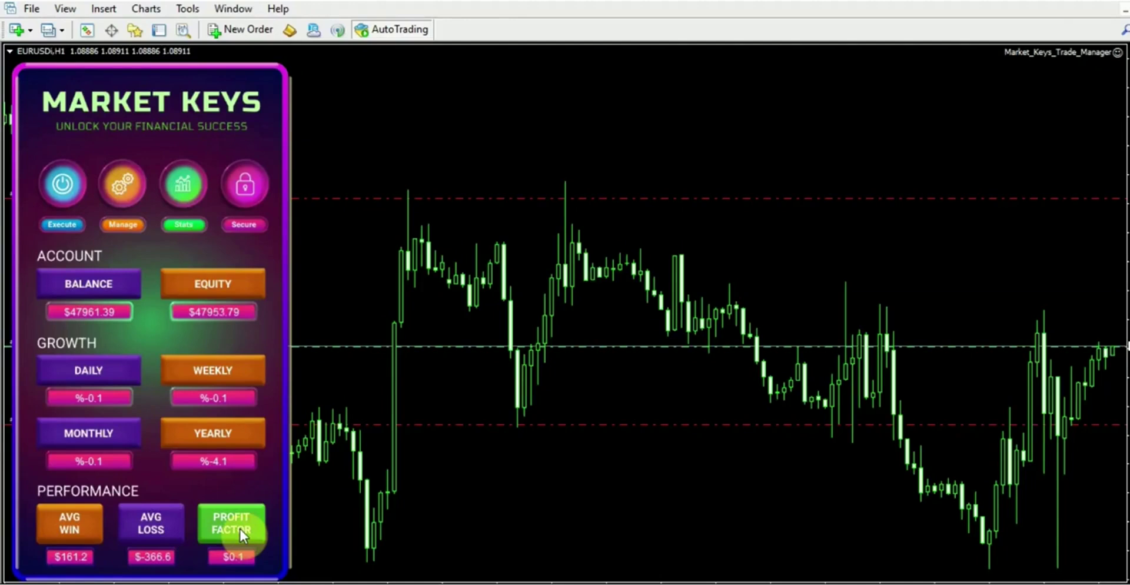
- Show the Market Keys Secure settings: daily/weekly equity protectors, manual-trade prevention and daily order limit
left_click(242, 188)
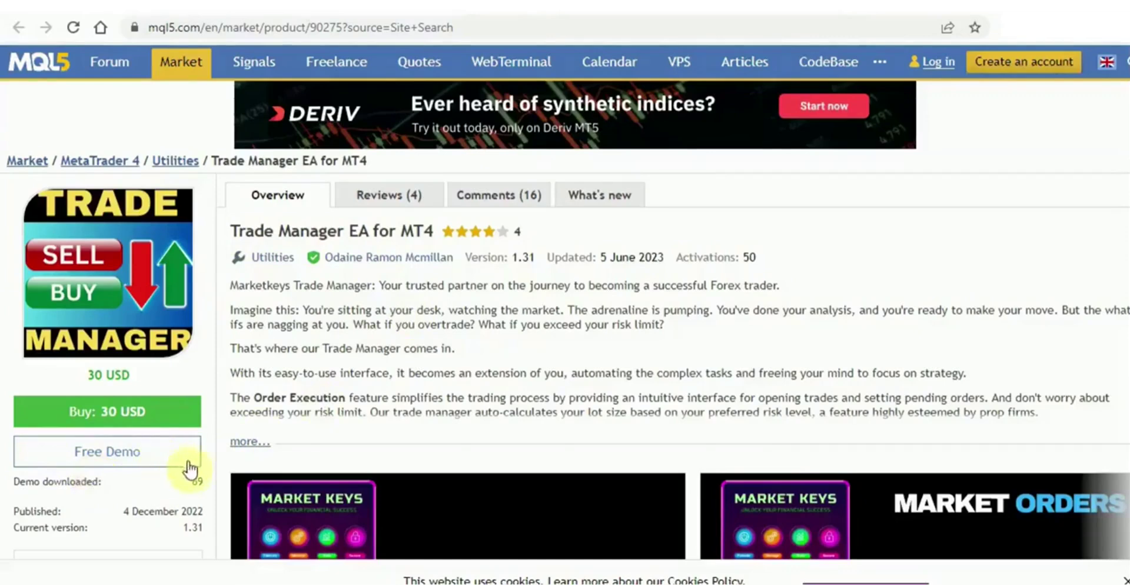
- Go to the Trade Manager EA for MT5 product page, version 1.30, priced 30 USD
left_click(718, 16)
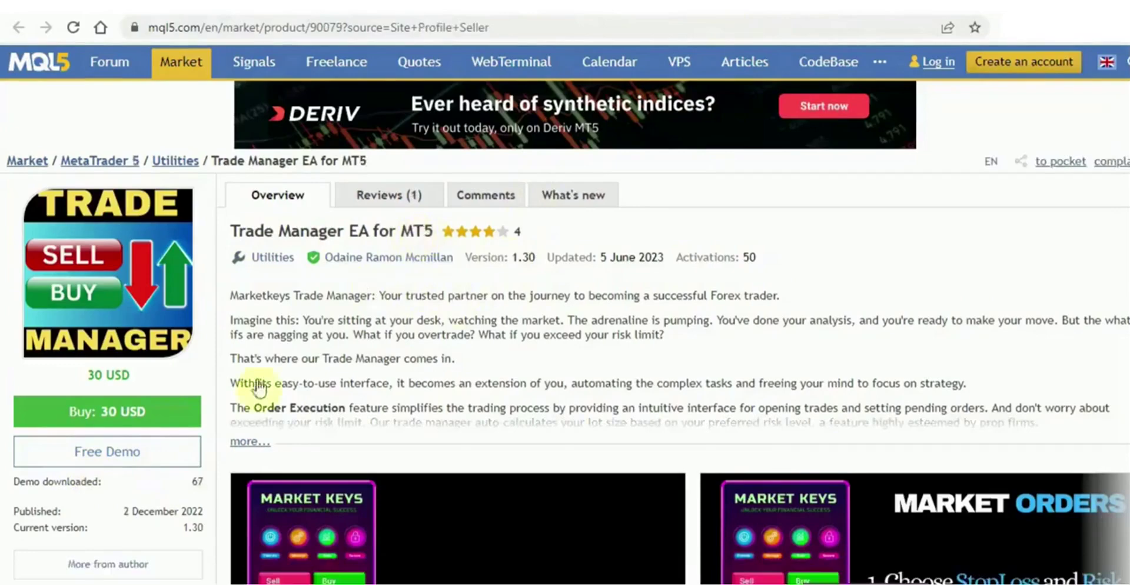